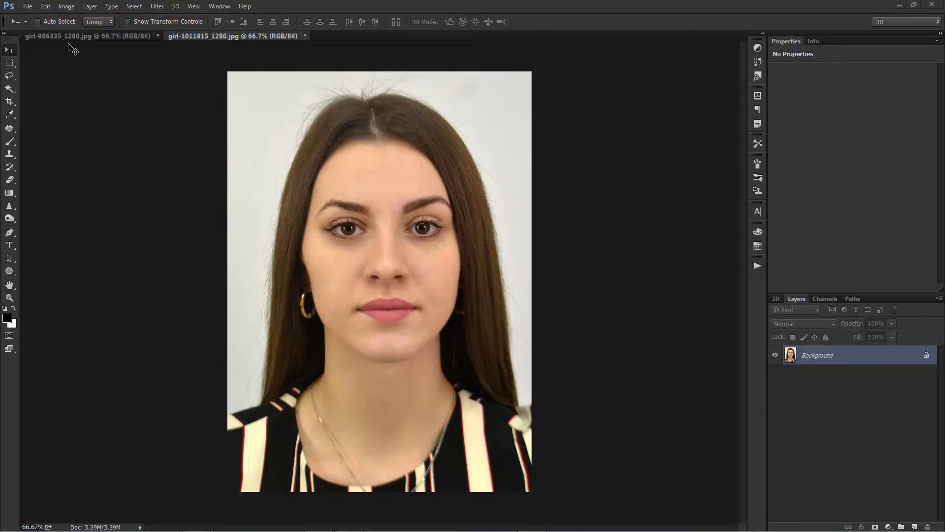
# Enter Quick Mask on the long-haired woman's portrait and pick a hard round brush.
pyautogui.click(72, 37)
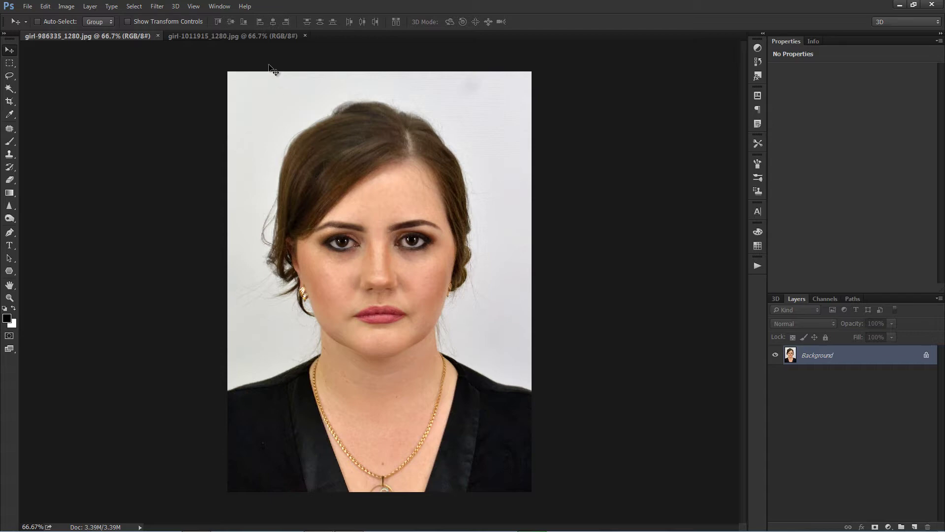
pyautogui.click(247, 36)
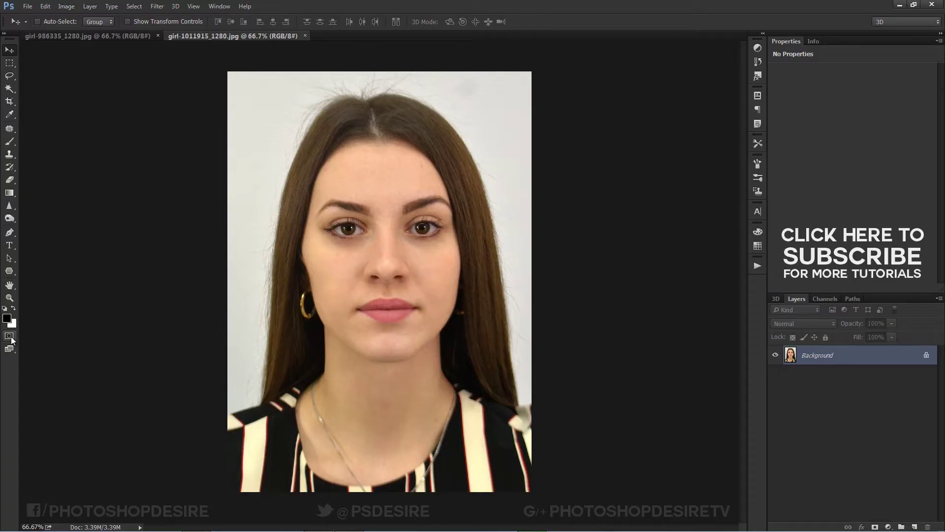
pyautogui.click(10, 337)
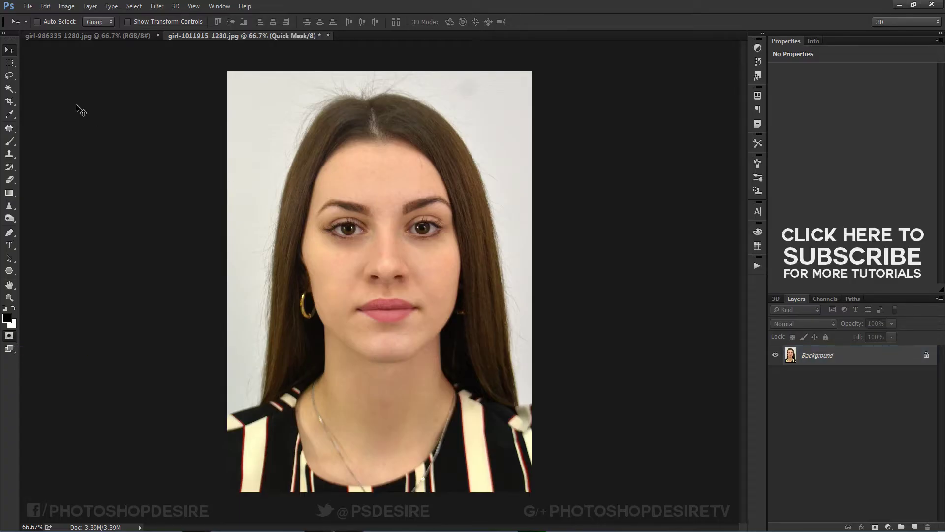
pyautogui.click(10, 143)
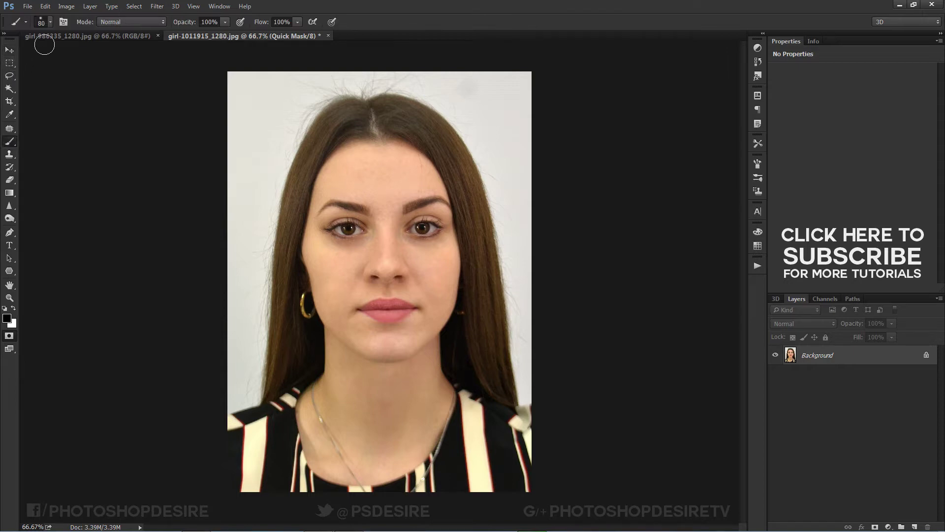
pyautogui.click(50, 22)
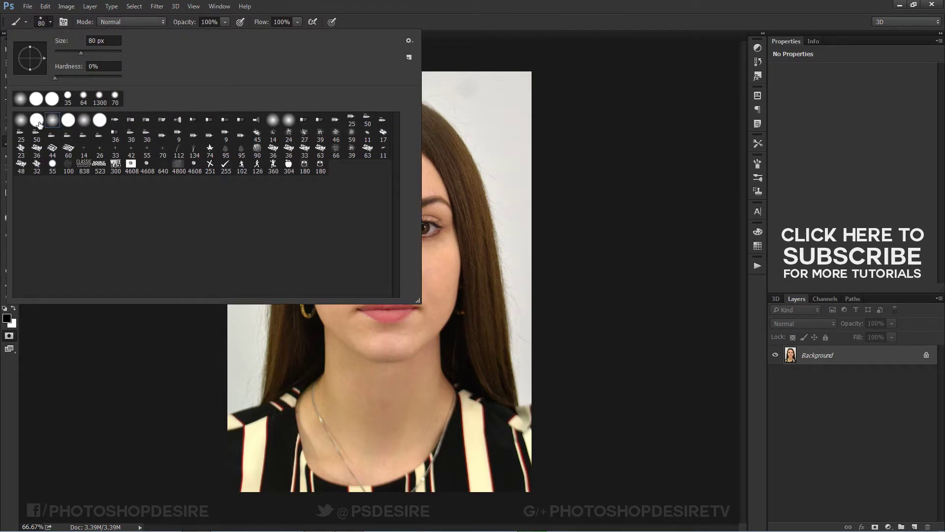
pyautogui.click(40, 123)
pyautogui.click(836, 356)
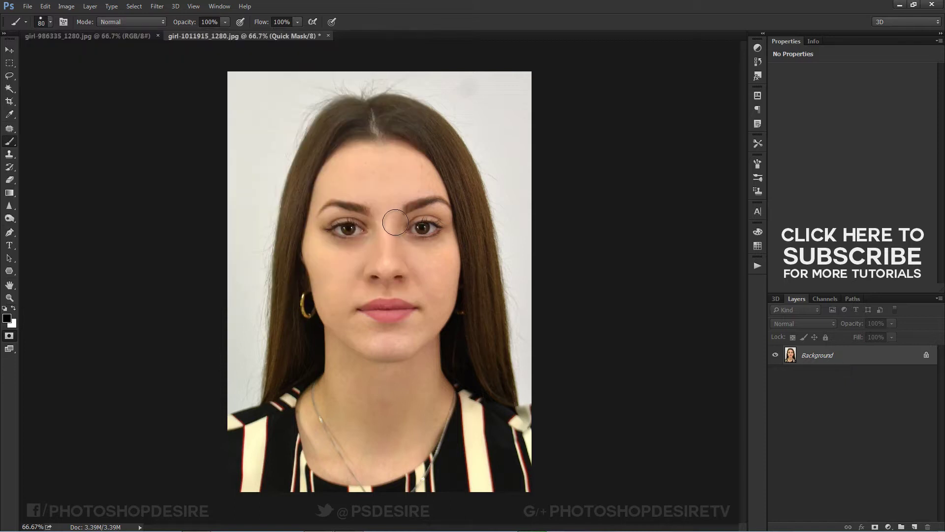
# Paint the quick mask over her whole nose with a smaller brush and convert it to a selection.
pyautogui.moveTo(386, 217)
pyautogui.mouseDown()
pyautogui.moveTo(385, 263)
pyautogui.moveTo(371, 267)
pyautogui.mouseUp()
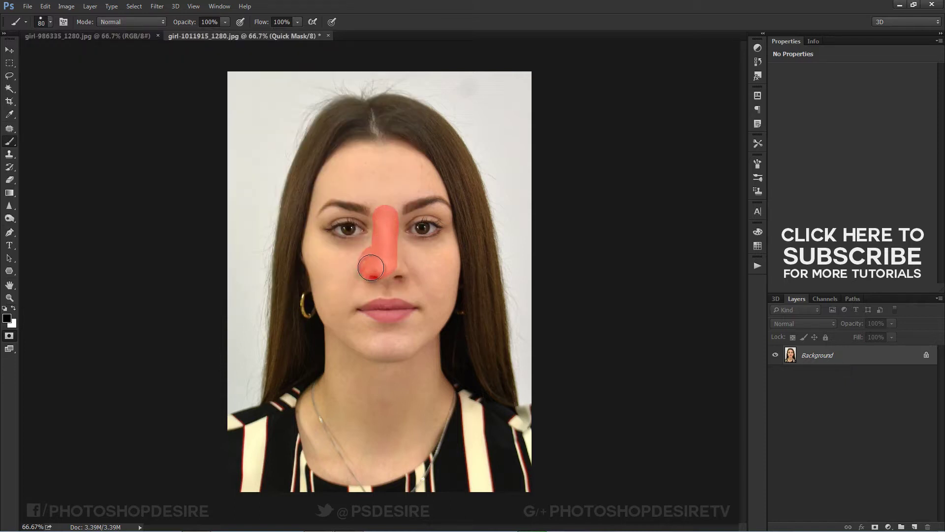
pyautogui.hotkey('ctrl', 'alt', 'z')
pyautogui.hotkey('ctrl', 'alt', 'z')
pyautogui.scroll(2, 382, 269)
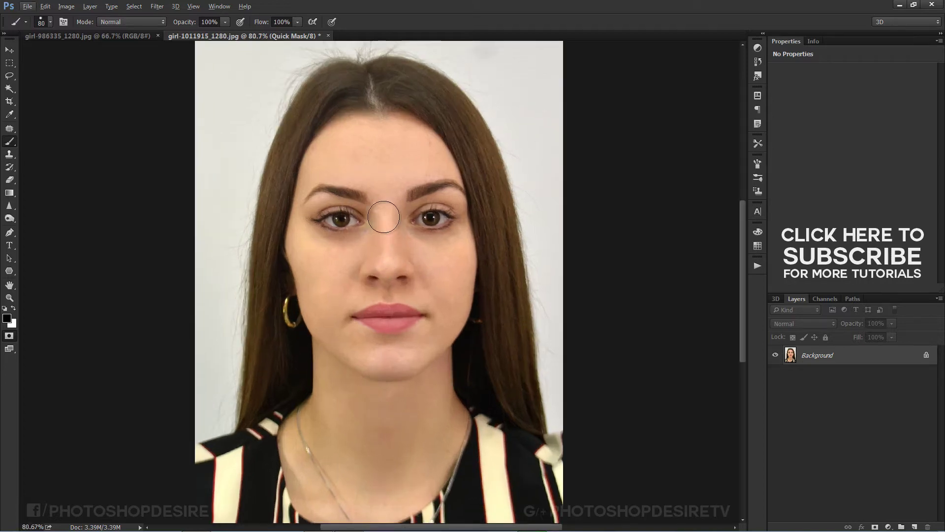
pyautogui.scroll(2, 383, 217)
pyautogui.press('[')
pyautogui.press('[')
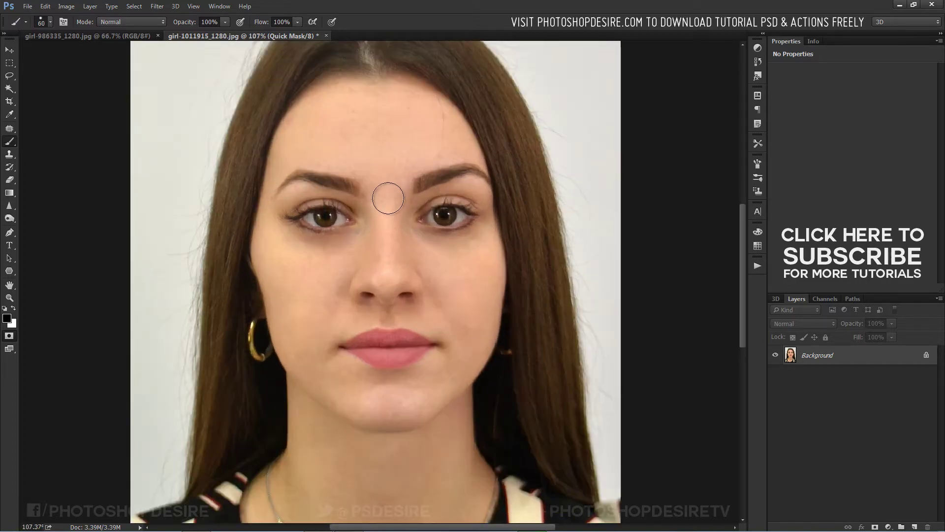
pyautogui.moveTo(385, 193)
pyautogui.mouseDown()
pyautogui.moveTo(358, 292)
pyautogui.moveTo(376, 293)
pyautogui.moveTo(357, 294)
pyautogui.moveTo(413, 292)
pyautogui.moveTo(405, 267)
pyautogui.moveTo(407, 281)
pyautogui.moveTo(387, 278)
pyautogui.moveTo(390, 214)
pyautogui.moveTo(417, 290)
pyautogui.mouseUp()
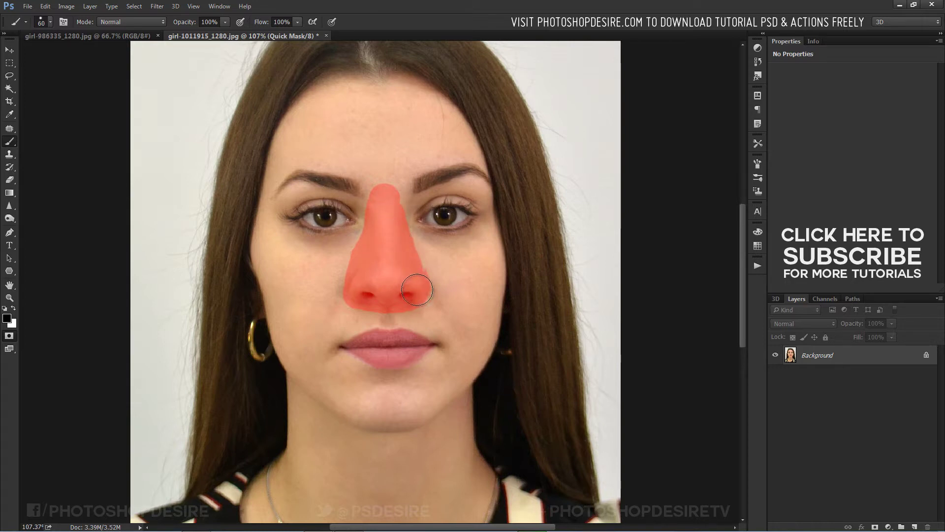
pyautogui.click(11, 336)
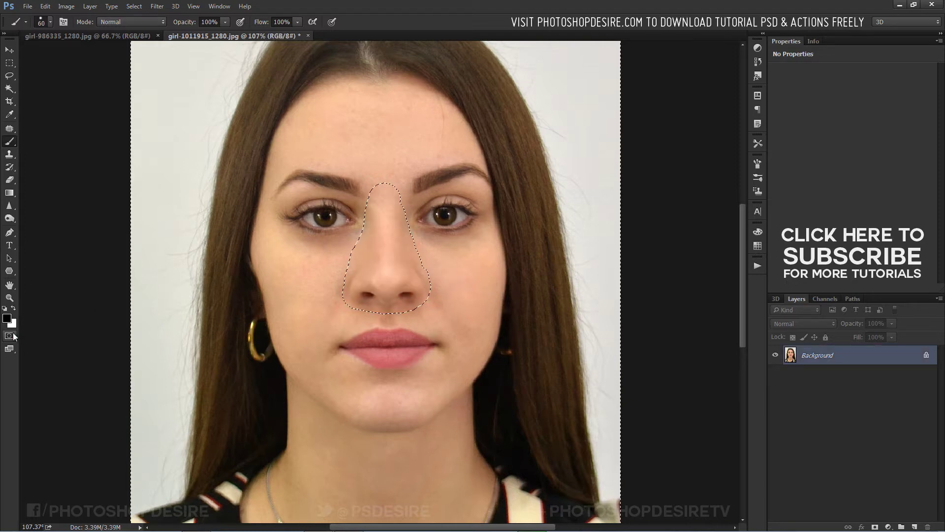
# Invert the selection so only the nose is selected, then copy it.
pyautogui.click(134, 6)
pyautogui.click(148, 47)
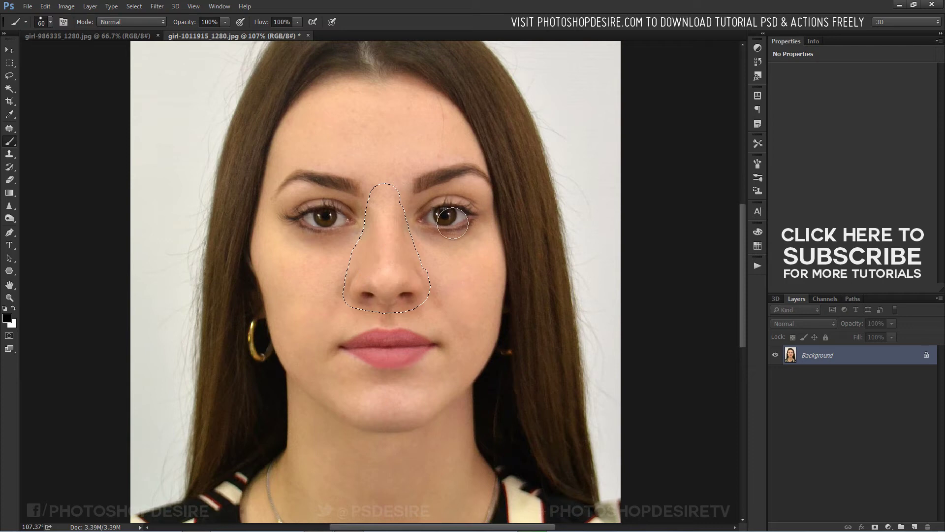
pyautogui.click(45, 7)
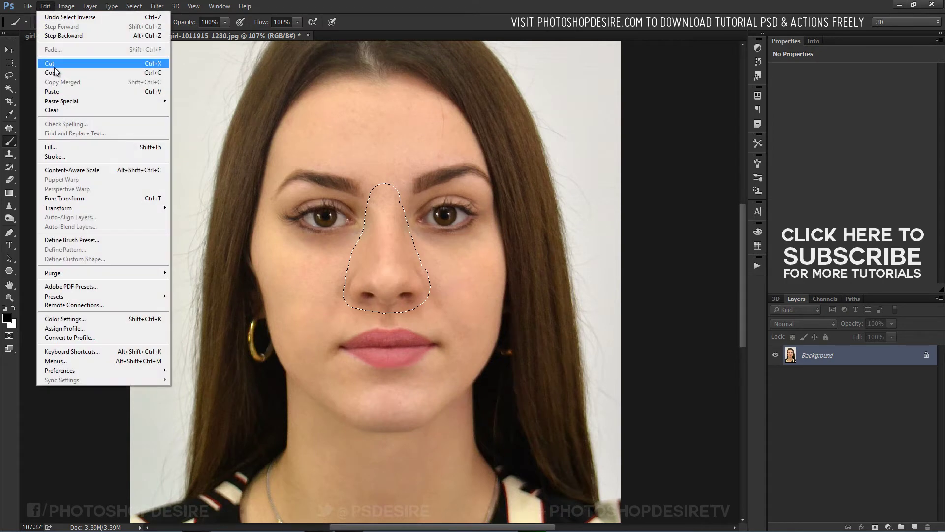
pyautogui.click(55, 74)
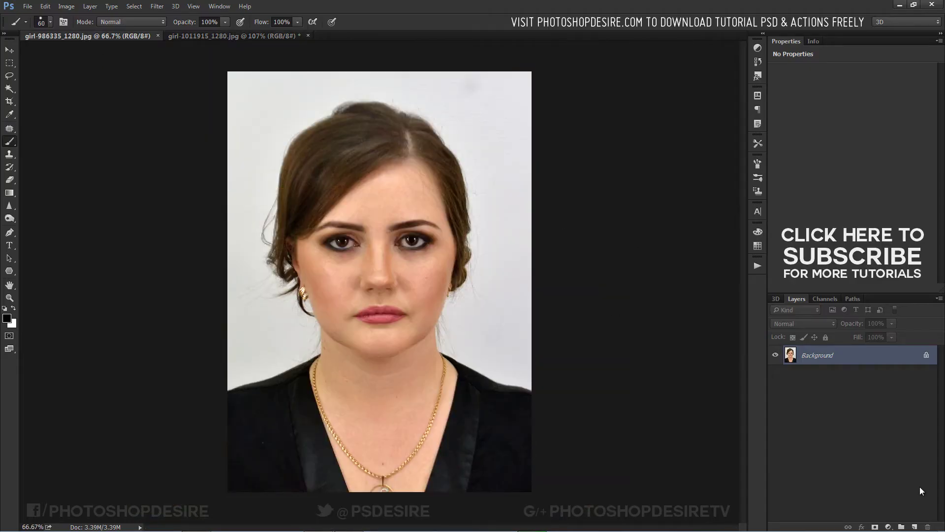
# Paste the copied nose onto a new Layer 1 and line it up over her nose.
pyautogui.click(914, 526)
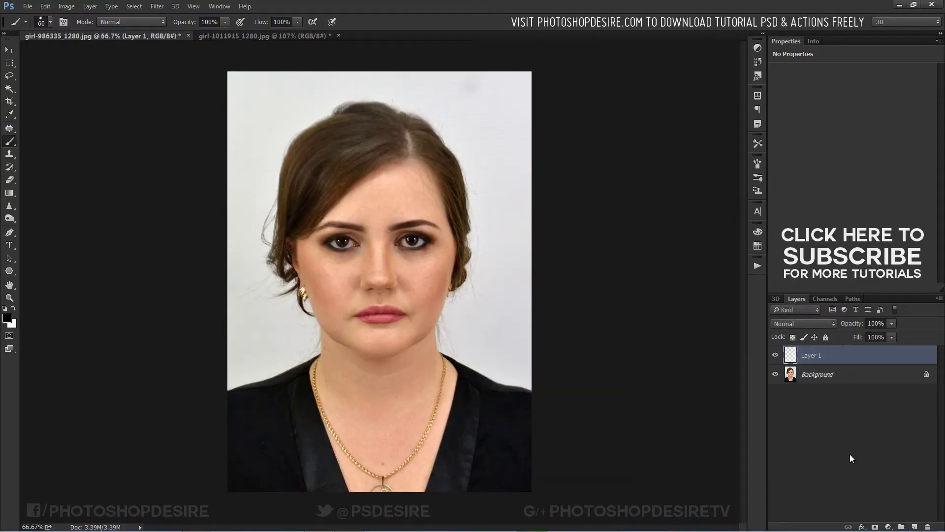
pyautogui.click(45, 6)
pyautogui.click(64, 91)
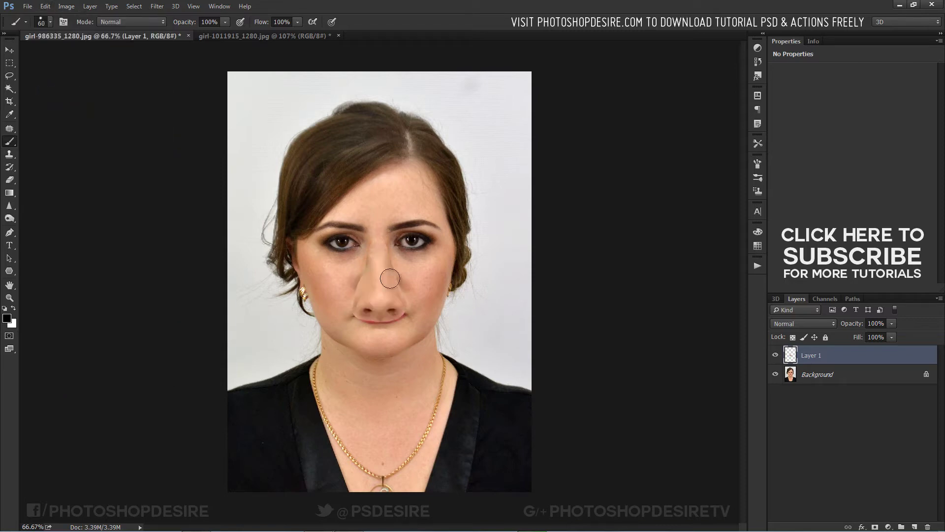
pyautogui.press('v')
pyautogui.moveTo(387, 284)
pyautogui.mouseDown()
pyautogui.moveTo(386, 259)
pyautogui.moveTo(379, 266)
pyautogui.moveTo(403, 265)
pyautogui.moveTo(391, 261)
pyautogui.moveTo(397, 252)
pyautogui.mouseUp()
pyautogui.scroll(5, 379, 313)
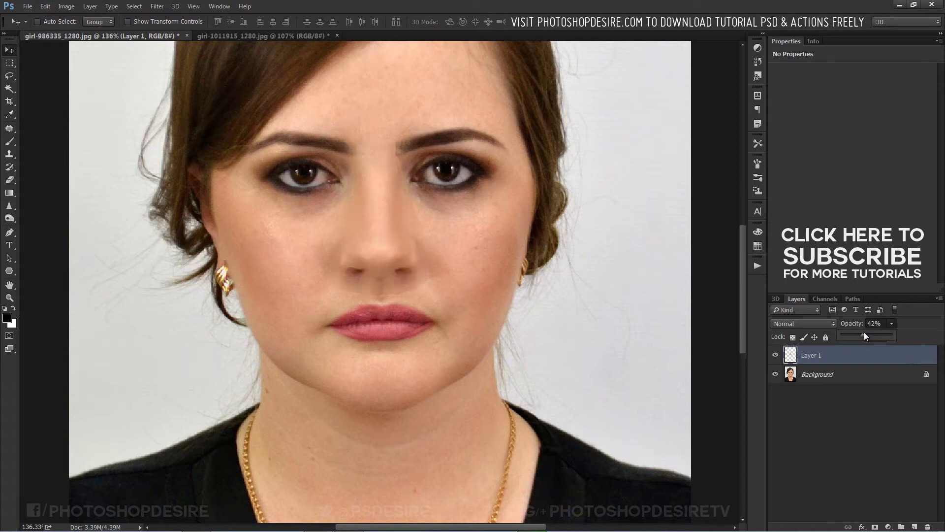
pyautogui.moveTo(435, 277); pyautogui.dragTo(419, 253)
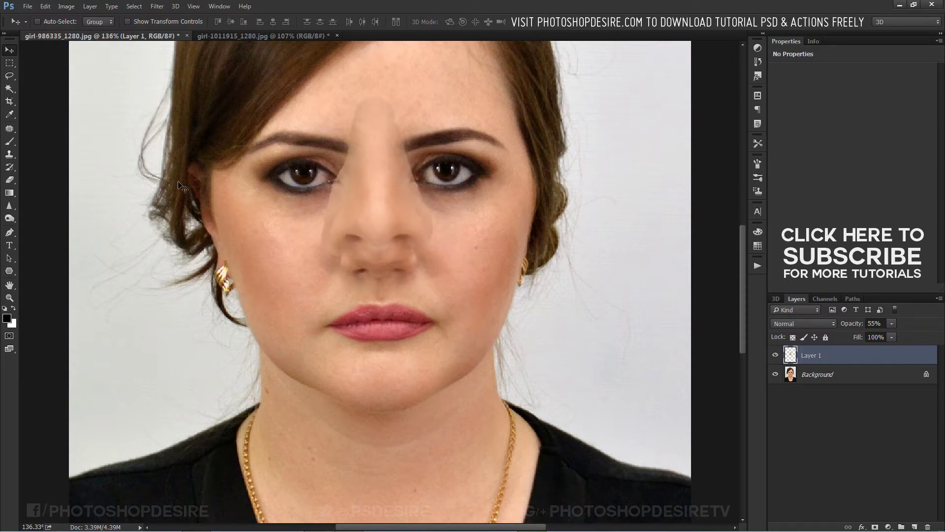
pyautogui.click(45, 7)
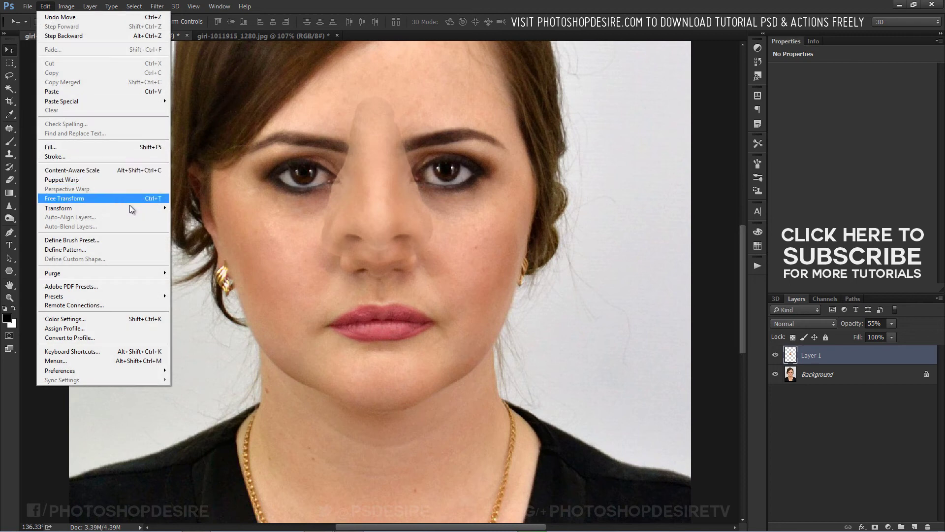
# Scale the nose patch to about 85% and shift it slightly down onto her nose.
pyautogui.moveTo(153, 206)
pyautogui.click(180, 221)
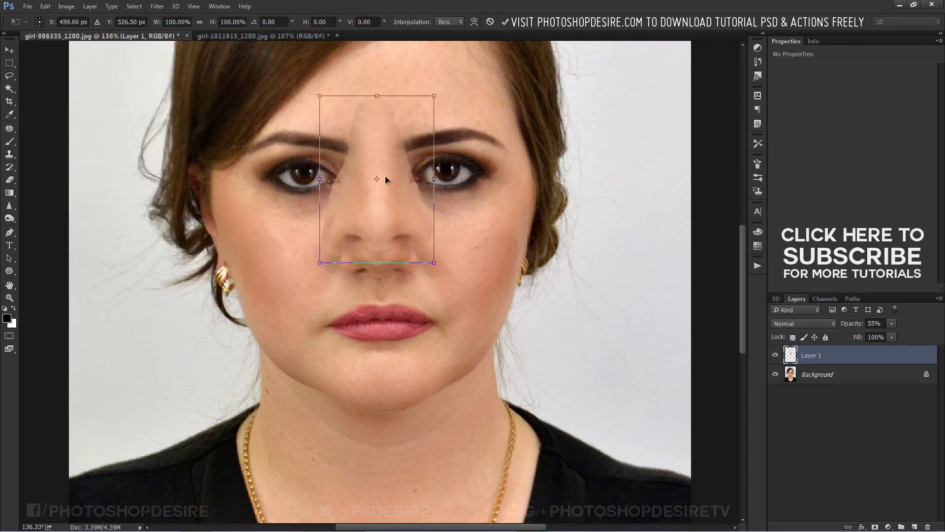
pyautogui.moveTo(435, 96); pyautogui.dragTo(416, 122)
pyautogui.moveTo(388, 178); pyautogui.dragTo(395, 206)
pyautogui.press('Return')
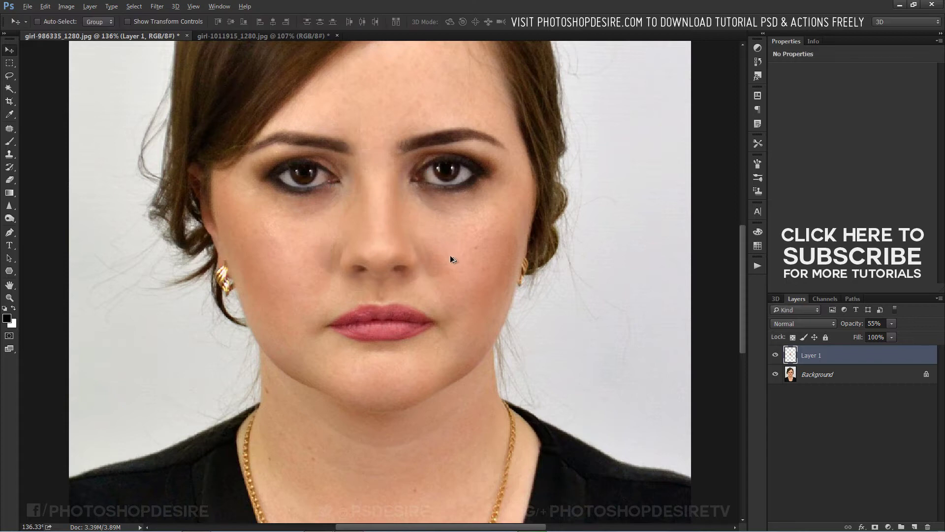
# Check the nose by toggling the Background layer, then set Layer 1 opacity to 100%.
pyautogui.scroll(-3, 450, 255)
pyautogui.scroll(3, 462, 267)
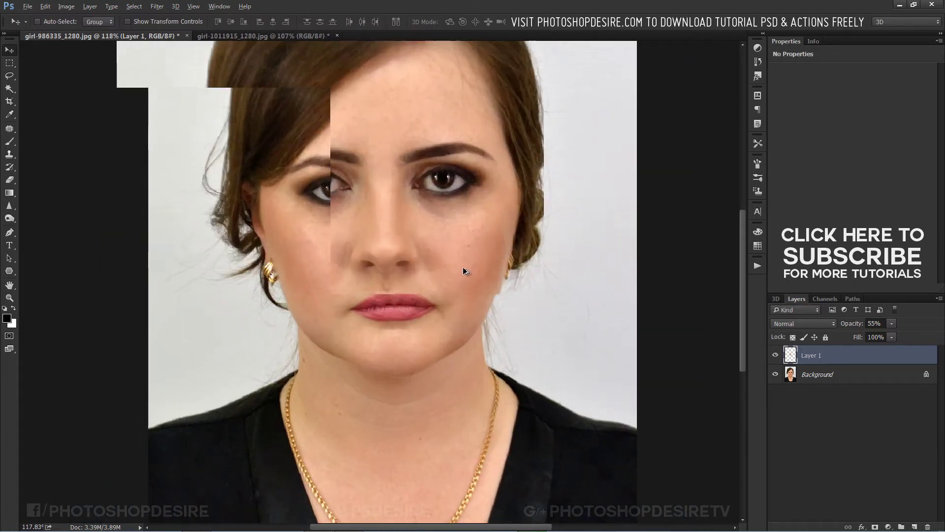
pyautogui.scroll(2, 384, 242)
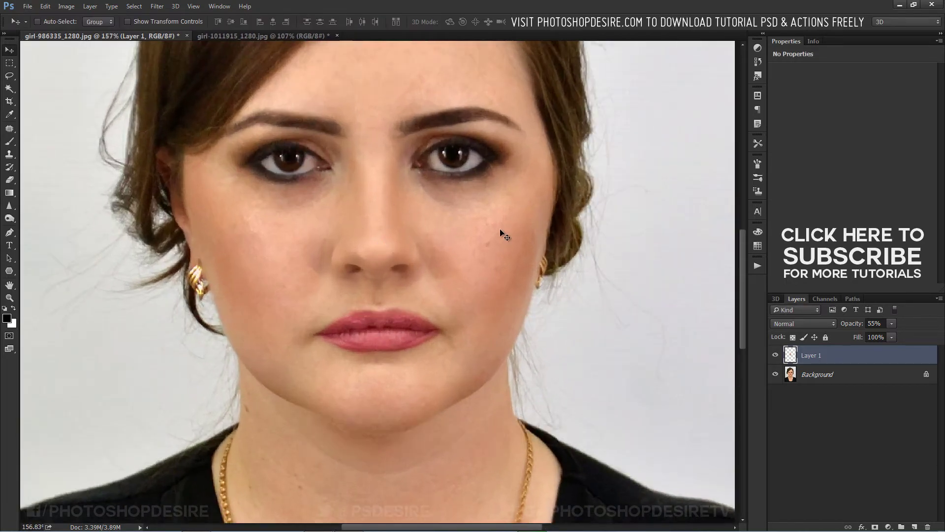
pyautogui.click(776, 375)
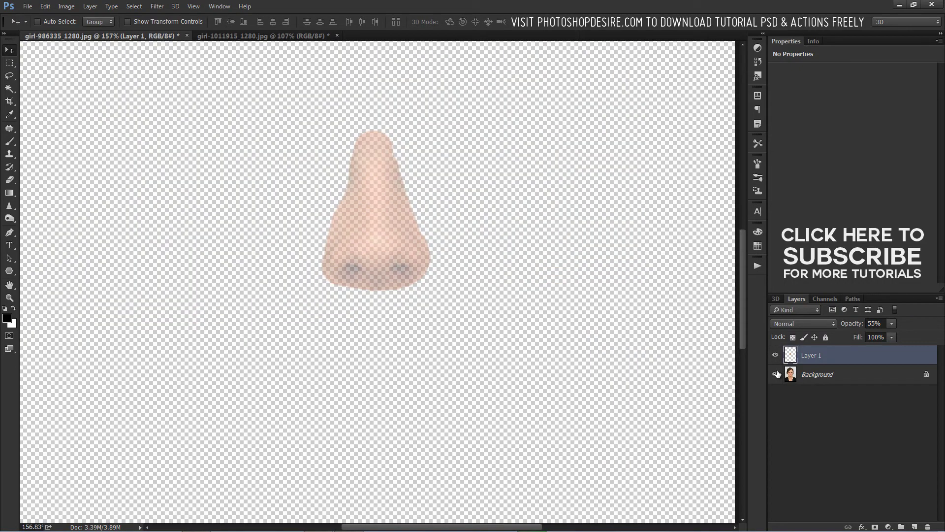
pyautogui.click(776, 374)
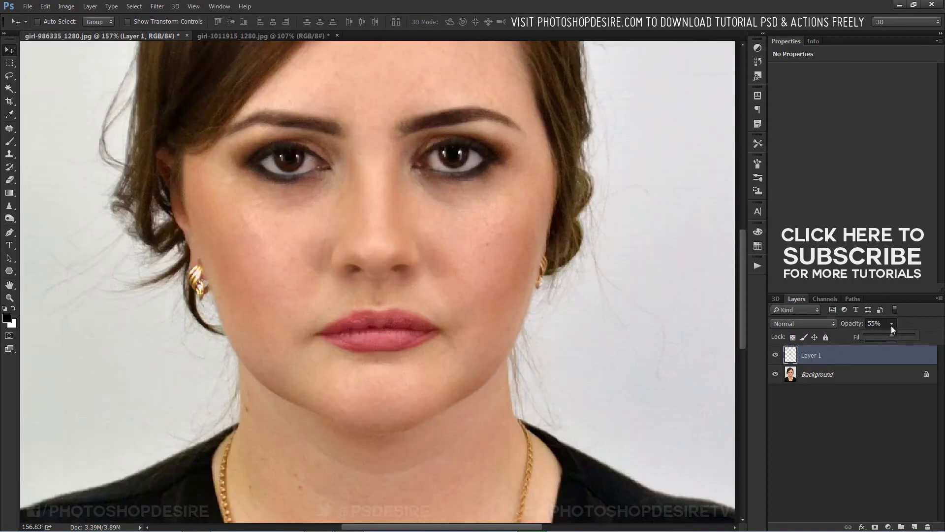
pyautogui.moveTo(891, 326); pyautogui.dragTo(915, 336)
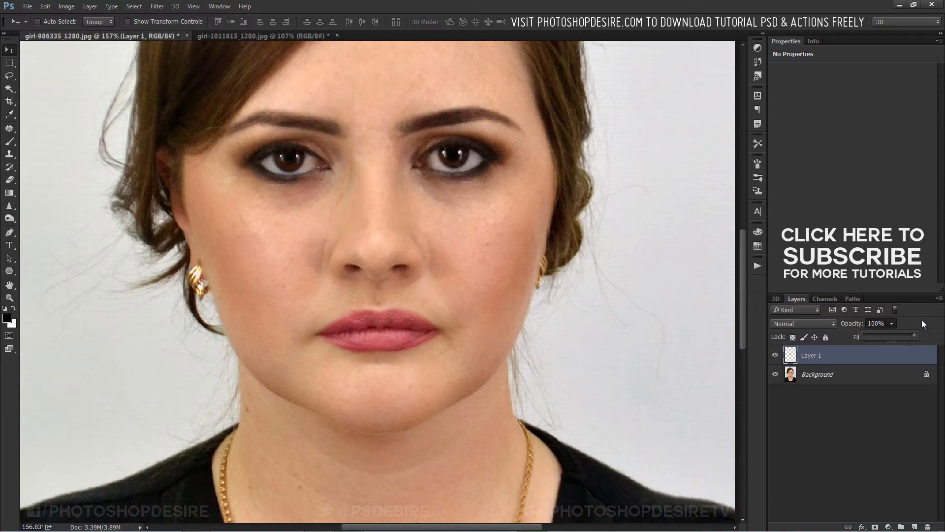
pyautogui.click(803, 443)
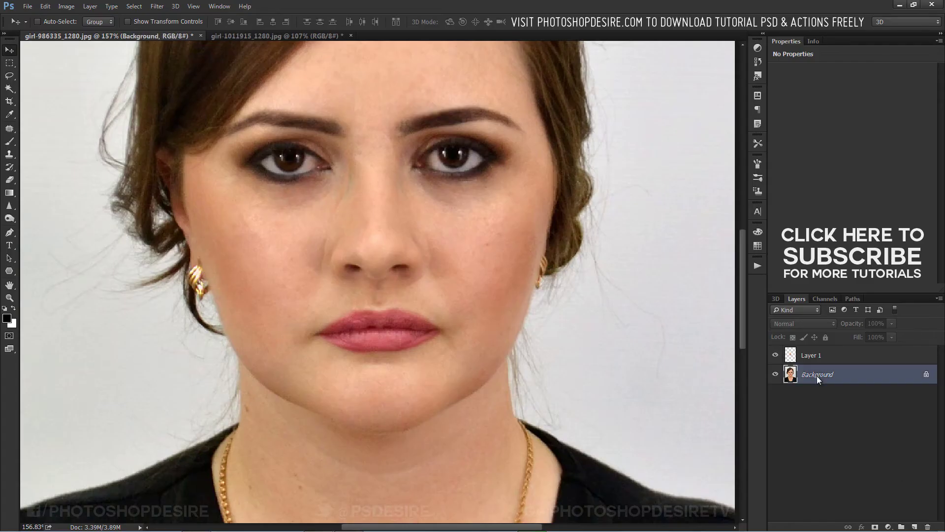
# Duplicate the Background layer as a new layer named 'lady'.
pyautogui.rightClick(817, 376)
pyautogui.click(837, 401)
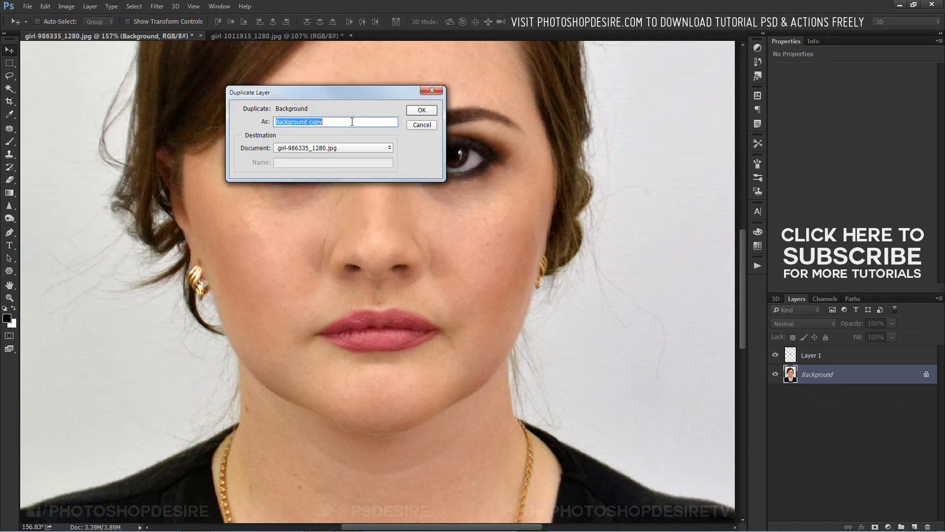
pyautogui.write('lady')
pyautogui.click(430, 111)
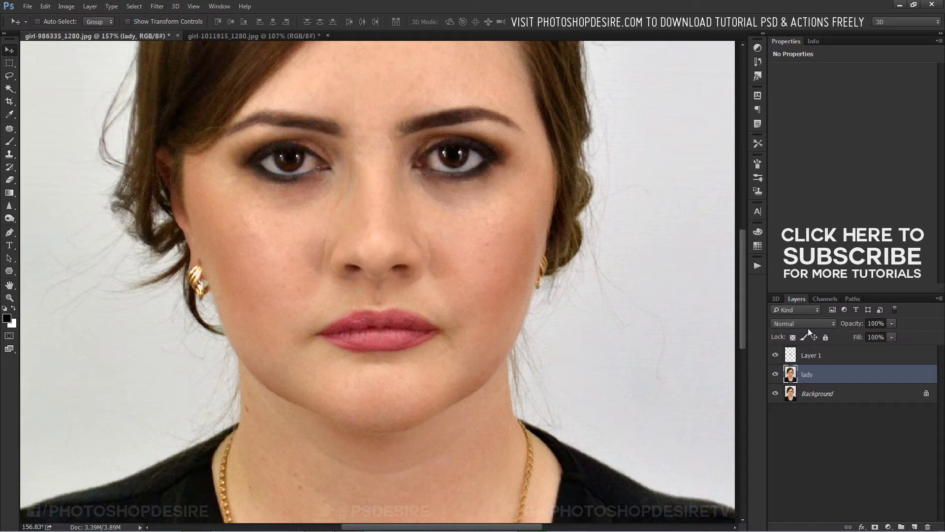
# Rename Layer 1 to 'nose' and load its outline as a selection.
pyautogui.doubleClick(805, 361)
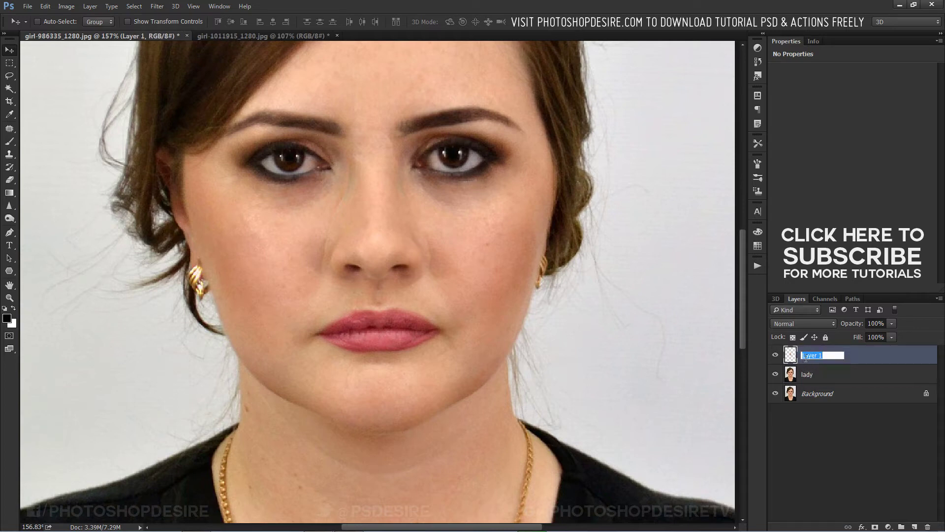
pyautogui.write('nose')
pyautogui.click(859, 416)
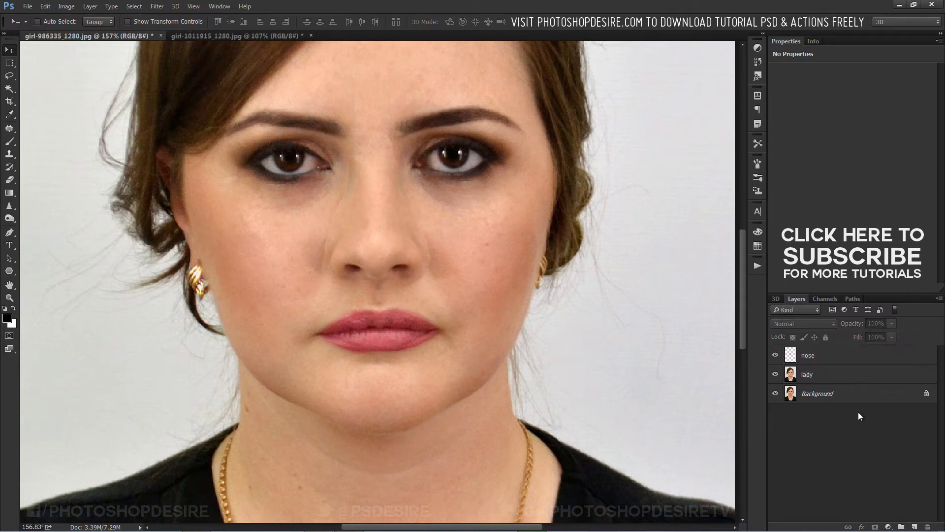
pyautogui.click(775, 357)
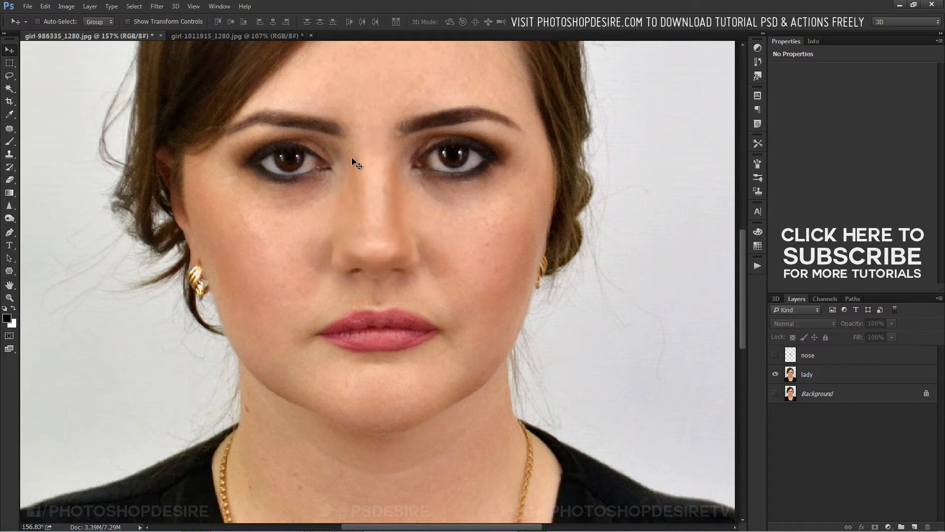
pyautogui.click(775, 356)
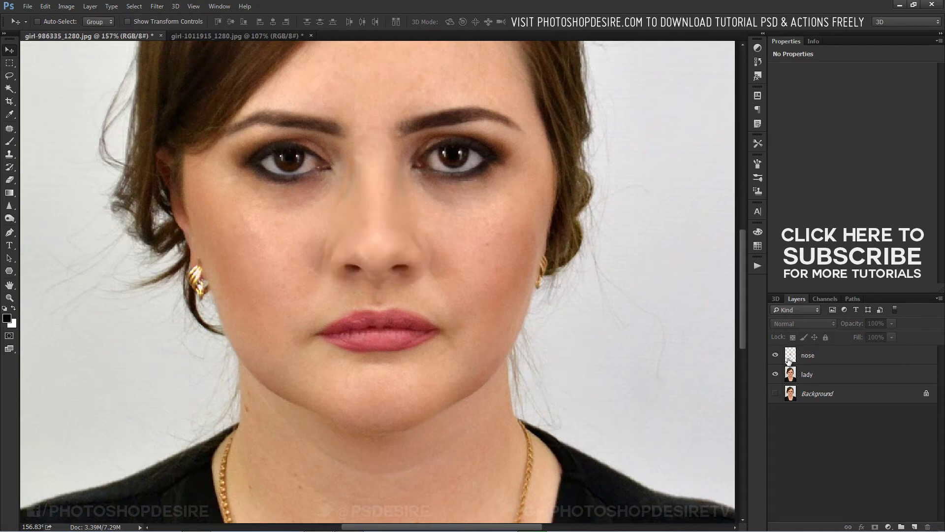
pyautogui.keyDown('ctrl'); pyautogui.click(789, 360); pyautogui.keyUp('ctrl')
# With lady active and nose hidden, contract the nose selection by 5 pixels.
pyautogui.click(806, 376)
pyautogui.click(776, 355)
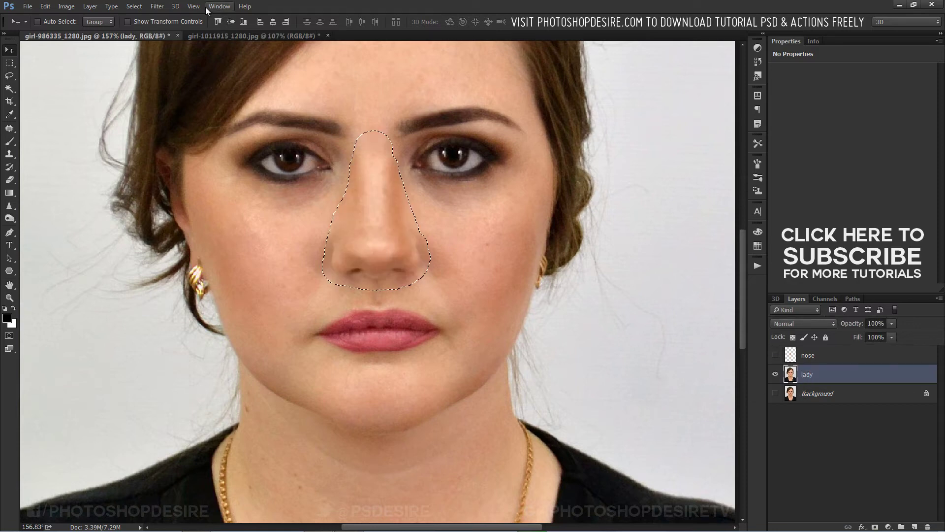
pyautogui.click(134, 6)
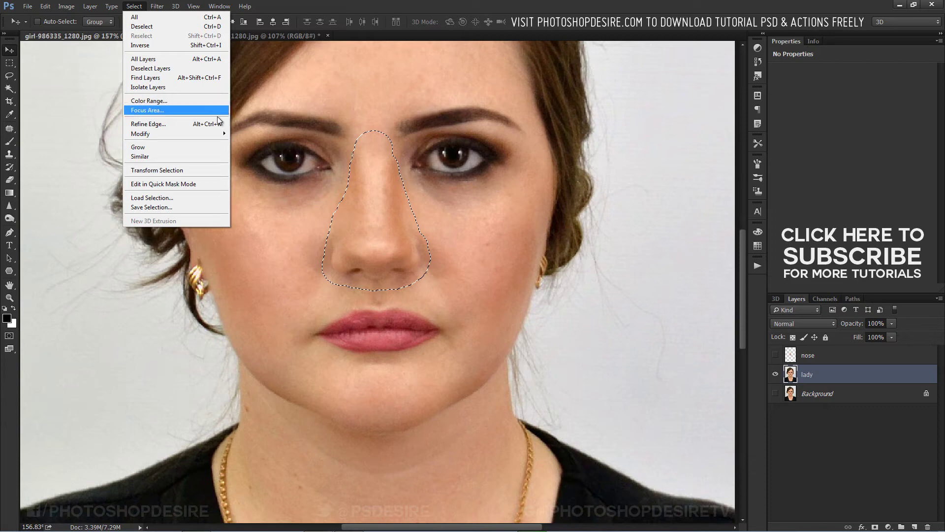
pyautogui.moveTo(216, 134)
pyautogui.click(248, 162)
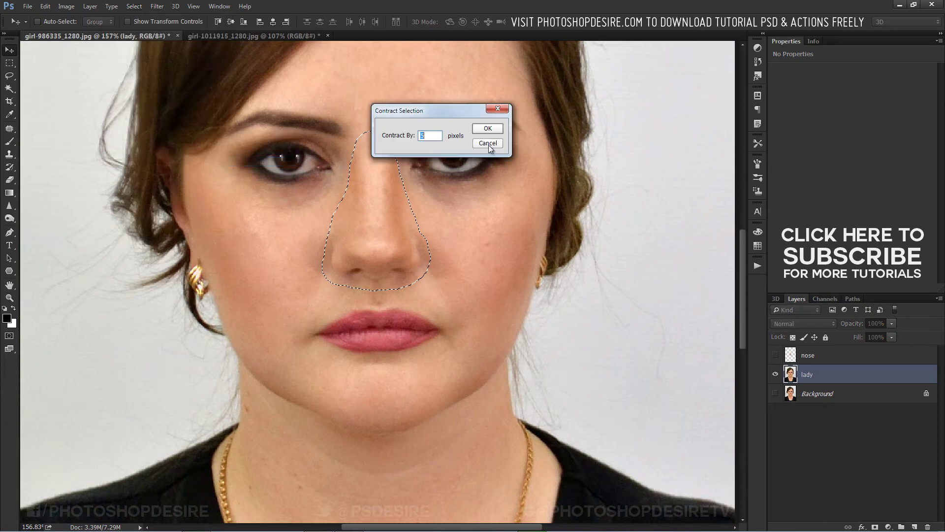
pyautogui.click(501, 129)
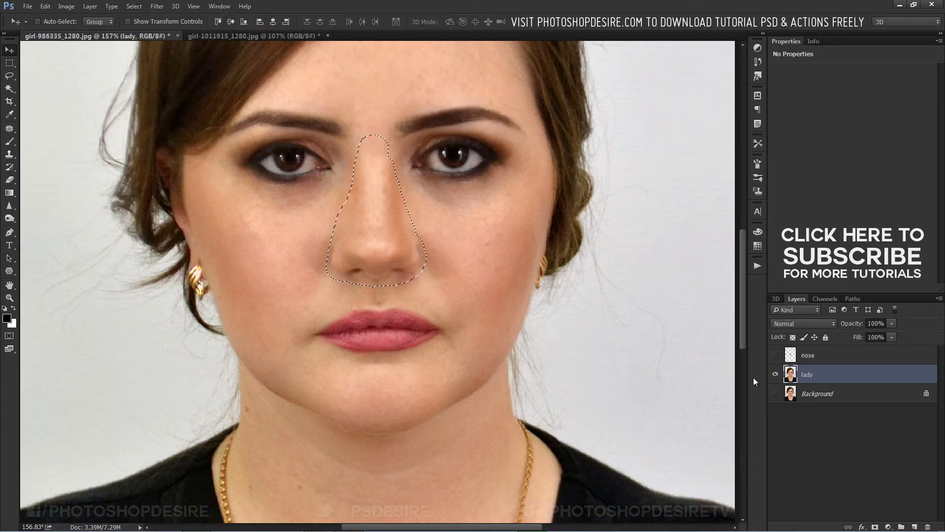
# Clear the nose area from lady, deselect, show nose, and select both layers.
pyautogui.click(42, 8)
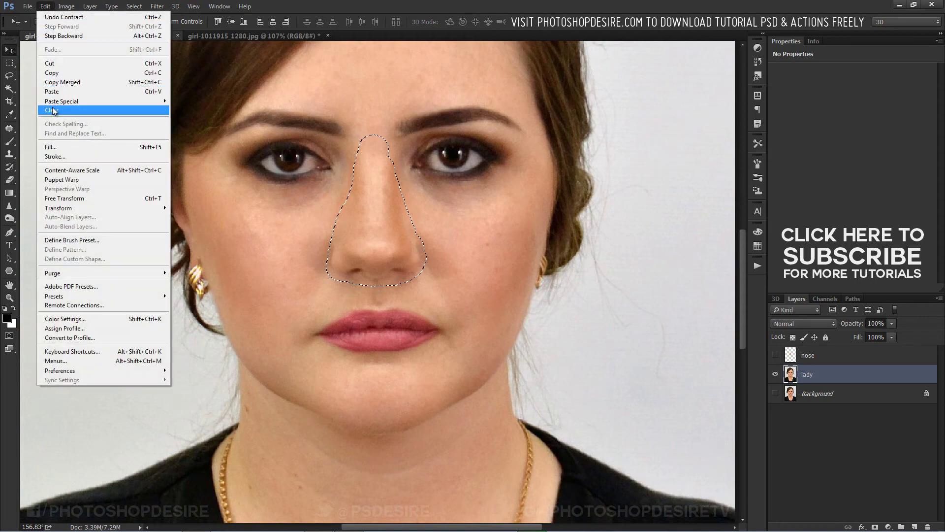
pyautogui.click(52, 109)
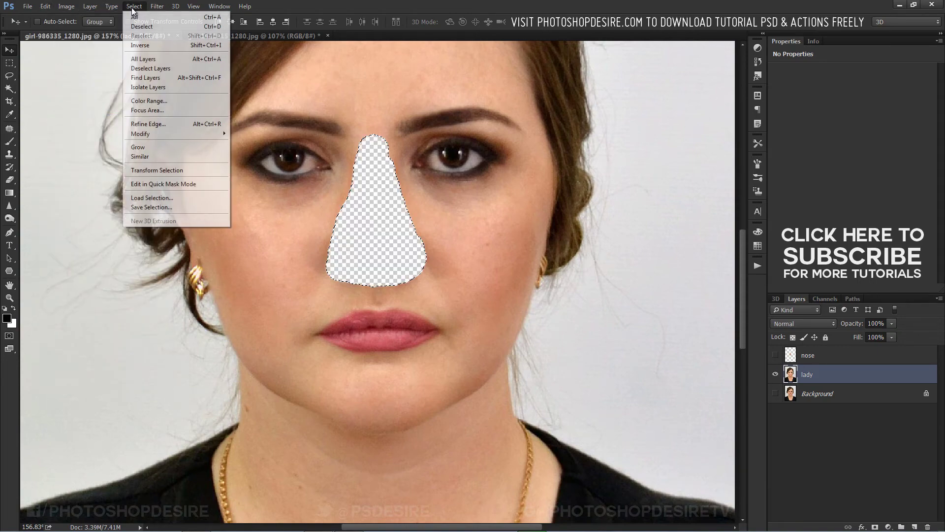
pyautogui.click(134, 6)
pyautogui.click(134, 26)
pyautogui.click(776, 355)
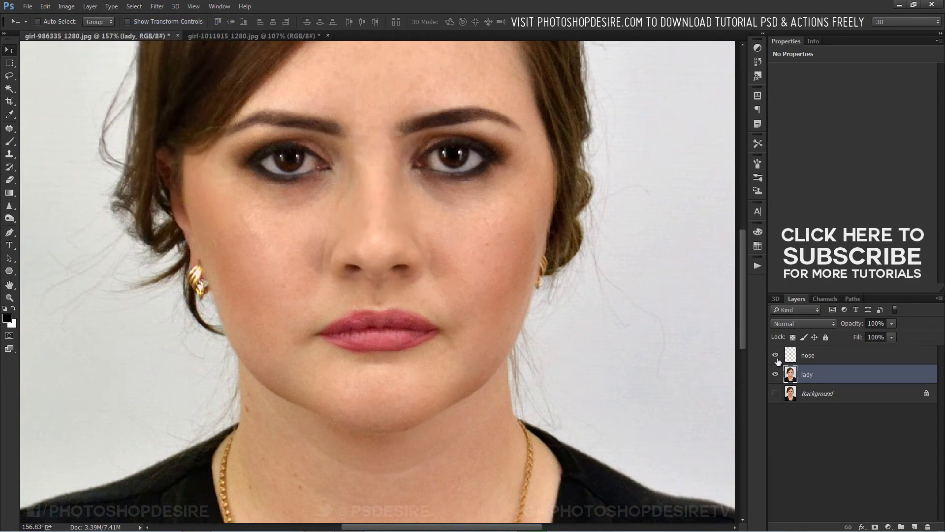
pyautogui.scroll(-2, 447, 290)
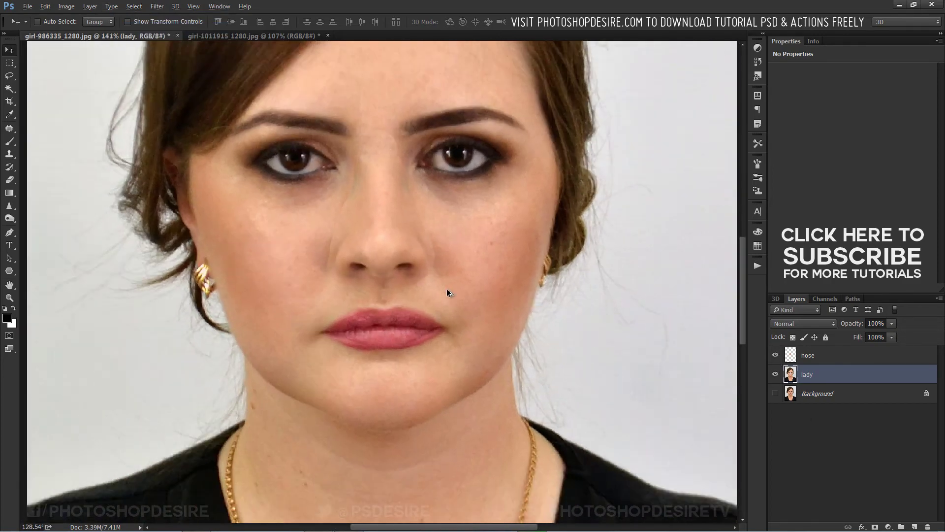
pyautogui.scroll(1, 447, 288)
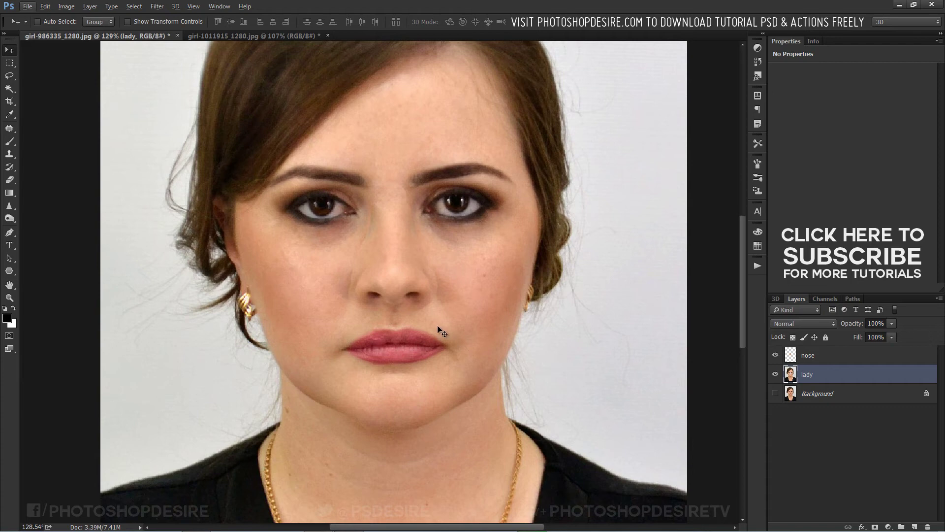
pyautogui.keyDown('shift'); pyautogui.click(818, 361); pyautogui.keyUp('shift')
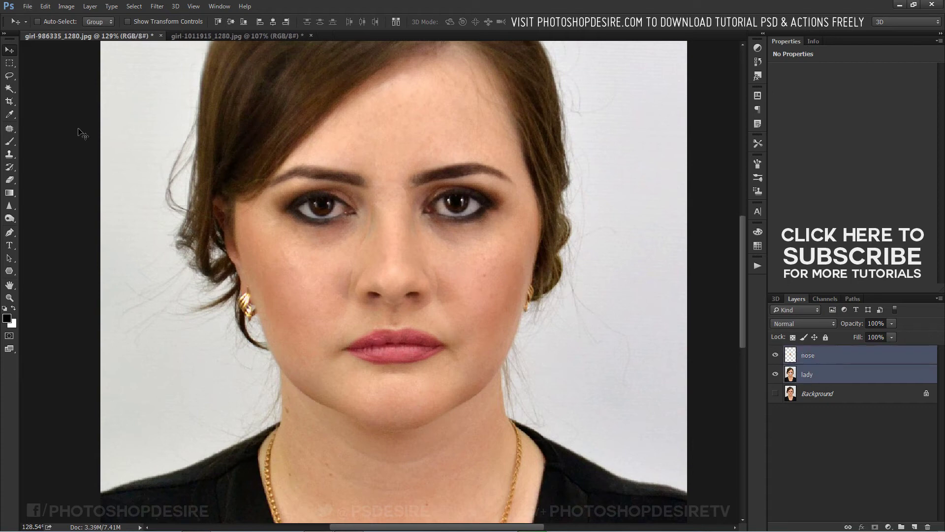
# Run Auto-Blend Layers on the nose and lady layers with Seamless Tones and Colors.
pyautogui.click(49, 6)
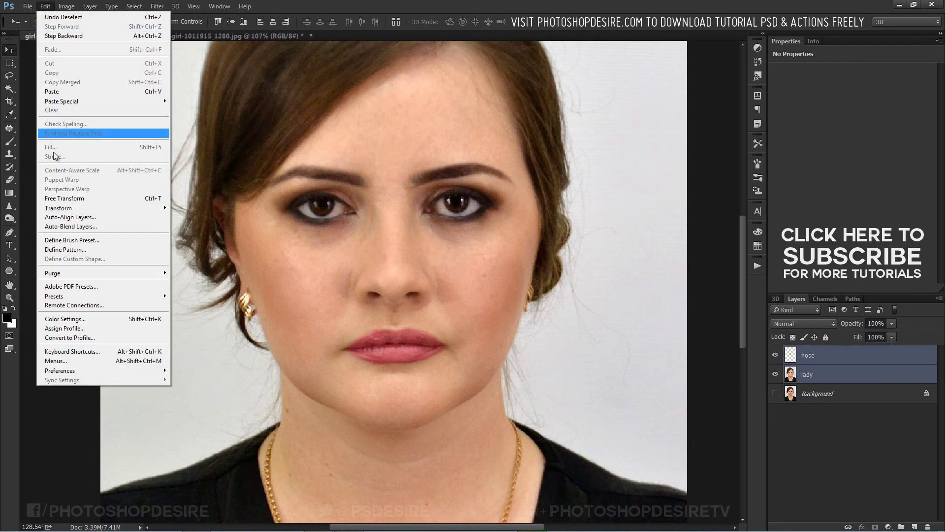
pyautogui.click(78, 228)
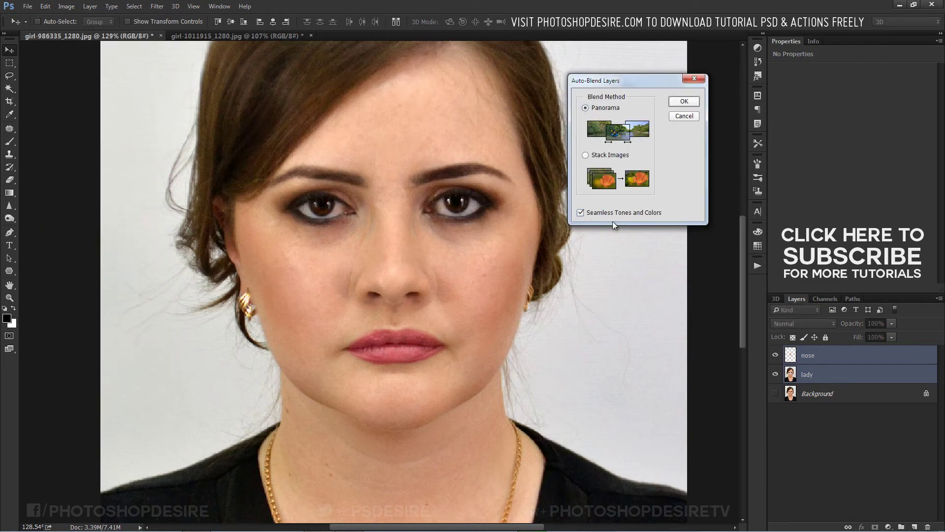
pyautogui.click(678, 104)
pyautogui.moveTo(517, 158); pyautogui.dragTo(636, 59)
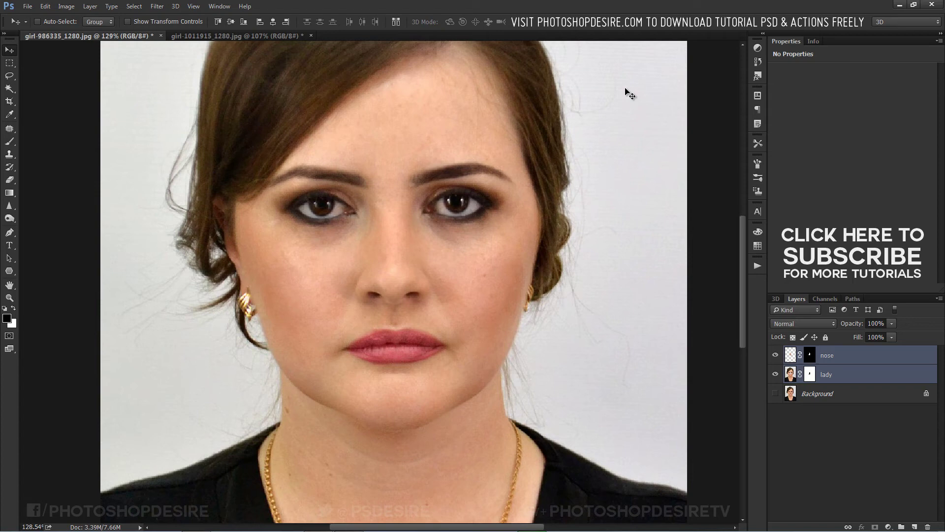
pyautogui.scroll(-4, 544, 209)
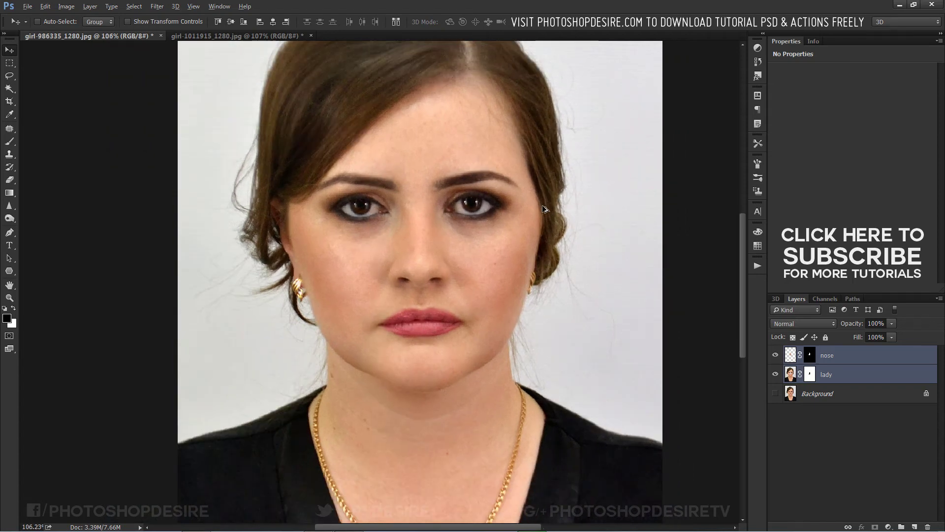